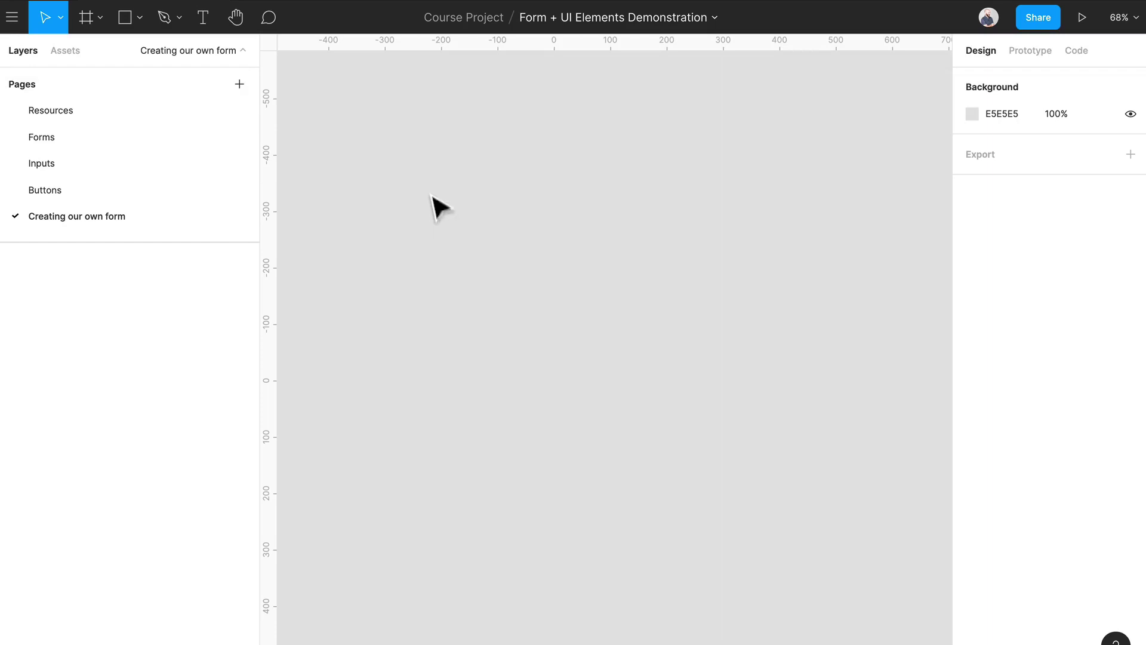
Scroll the empty 'Creating our own form' canvas into view with the frame presets listed.
scroll(429, 193, "down", 5)
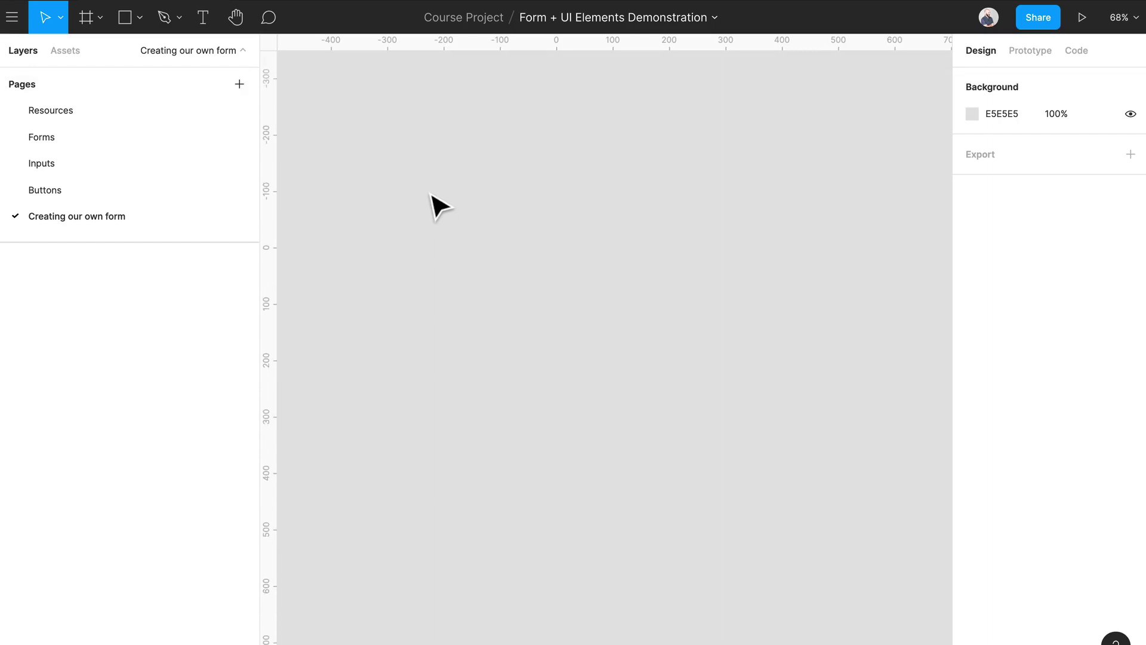
scroll(429, 192, "down", 2)
Create a 375×812 iPhone 11 Pro / X frame and rename it 'Registration'.
key("shift+f")
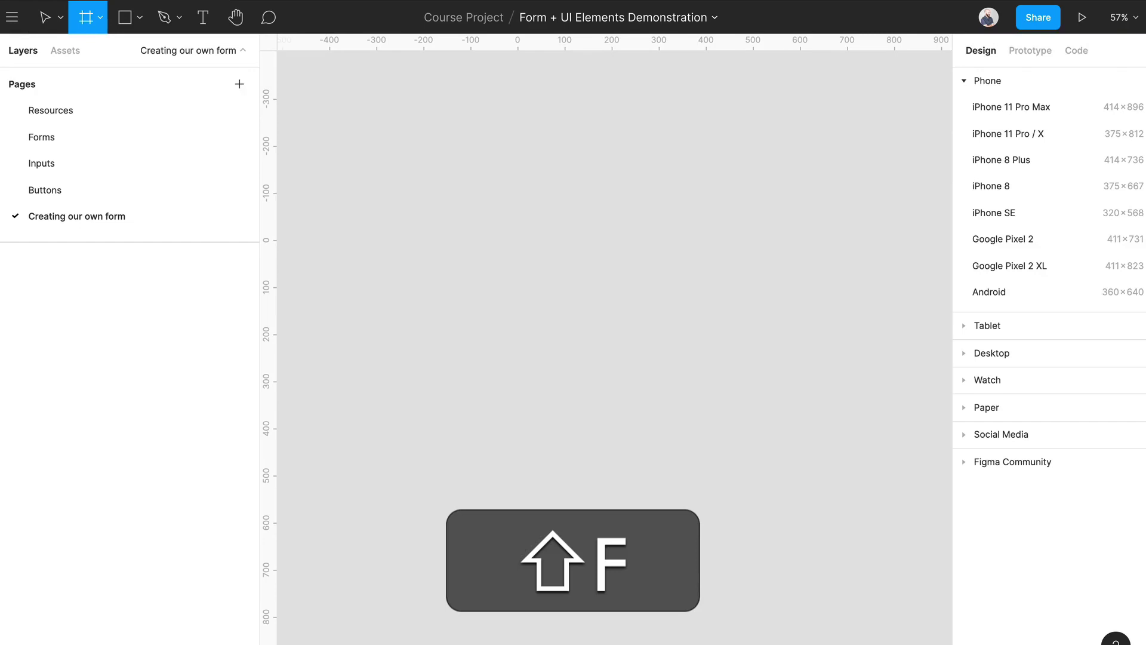
left_click(1038, 139)
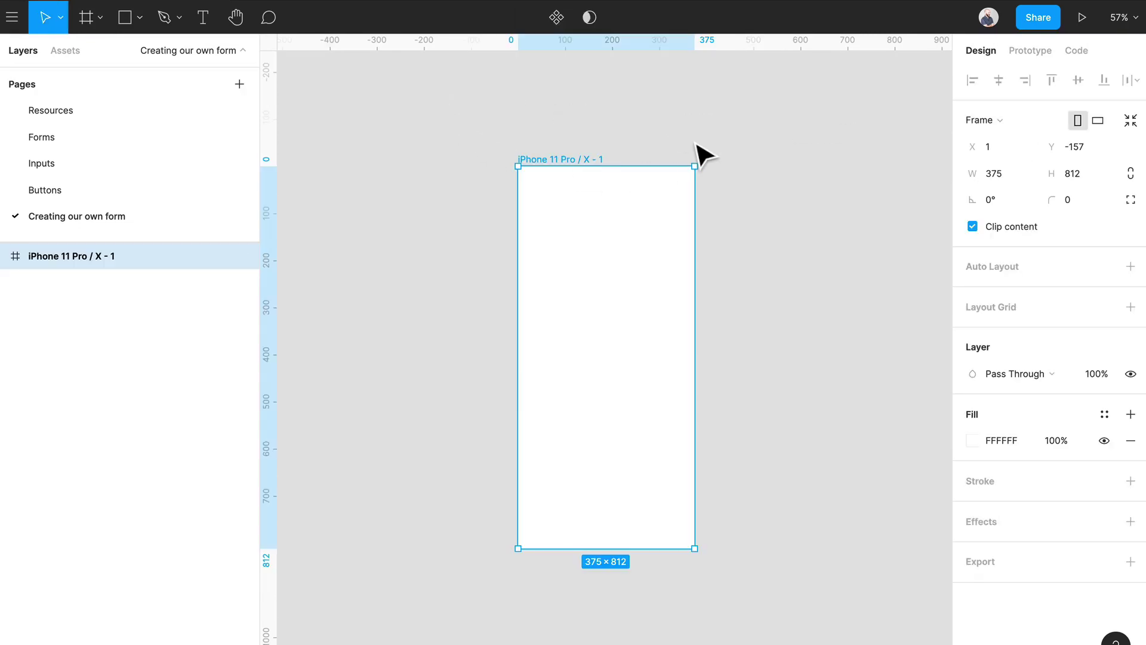
key("ctrl+r")
type("rEGIST")
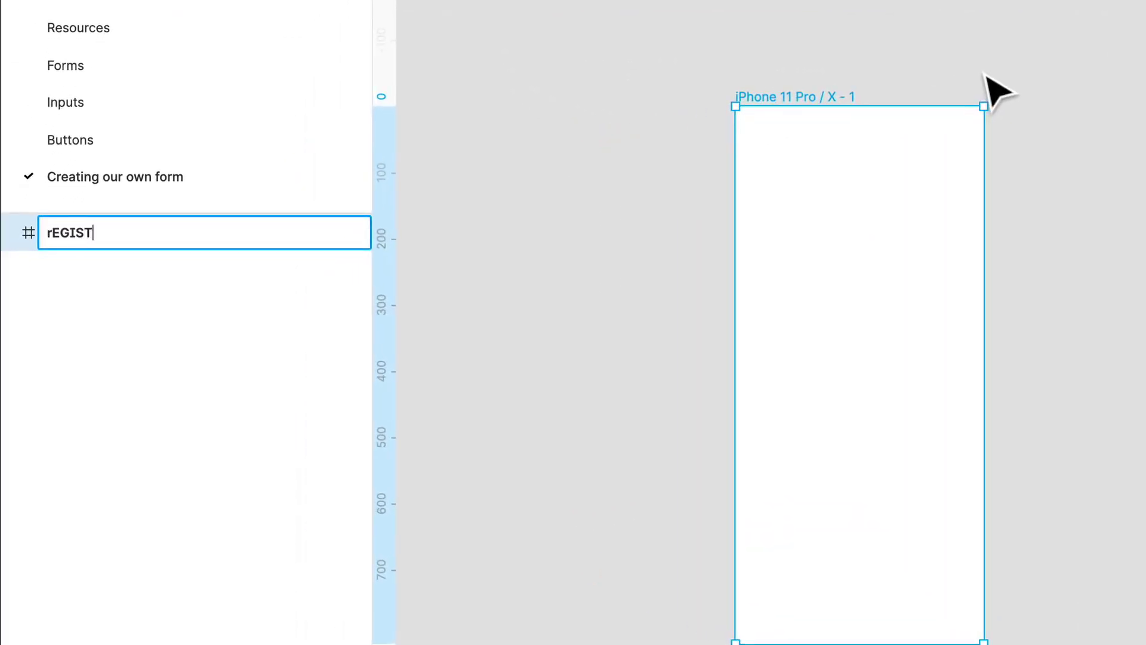
key("ctrl+a")
type("Registration")
key("Return")
left_click(985, 75)
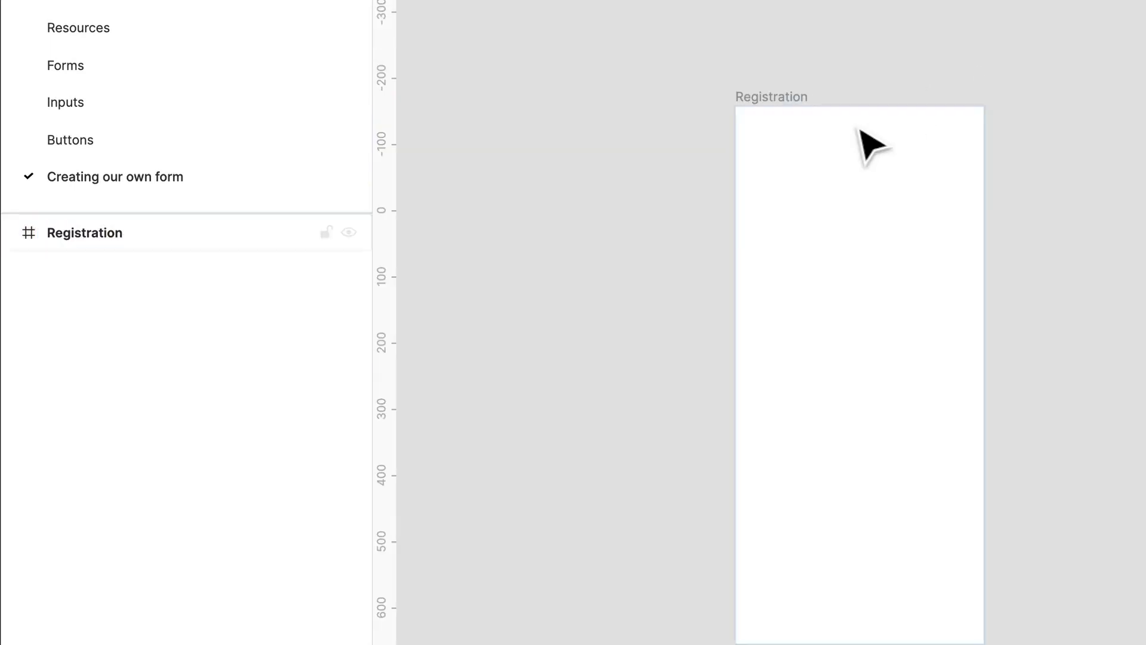
scroll(860, 143, "up", 5)
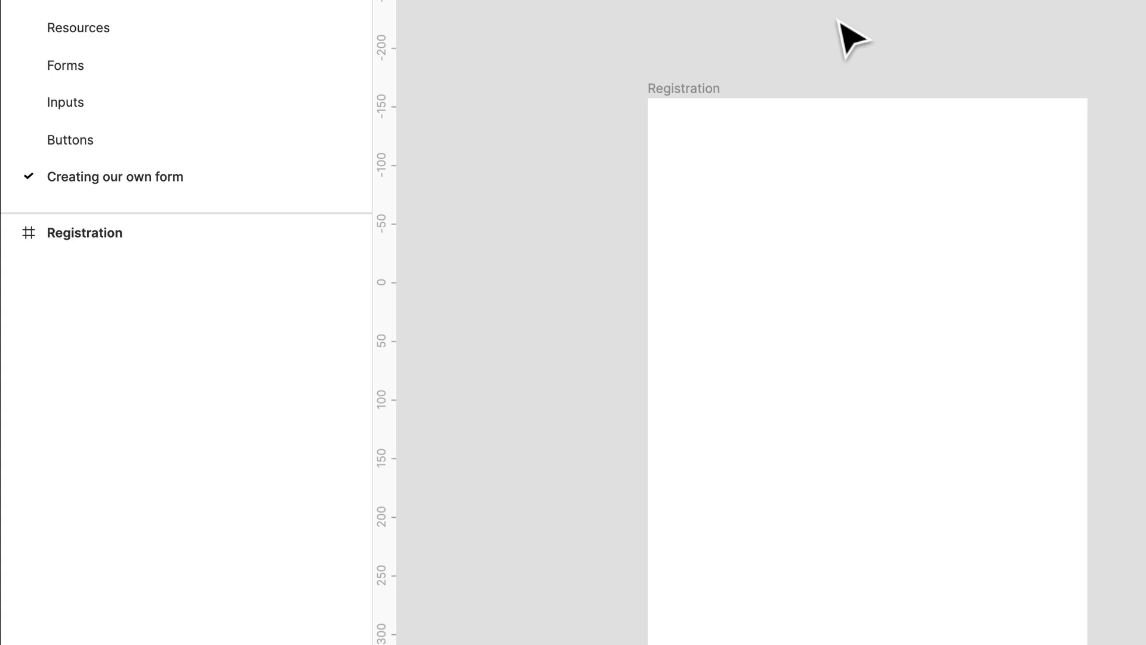
scroll(898, 56, "down", 4)
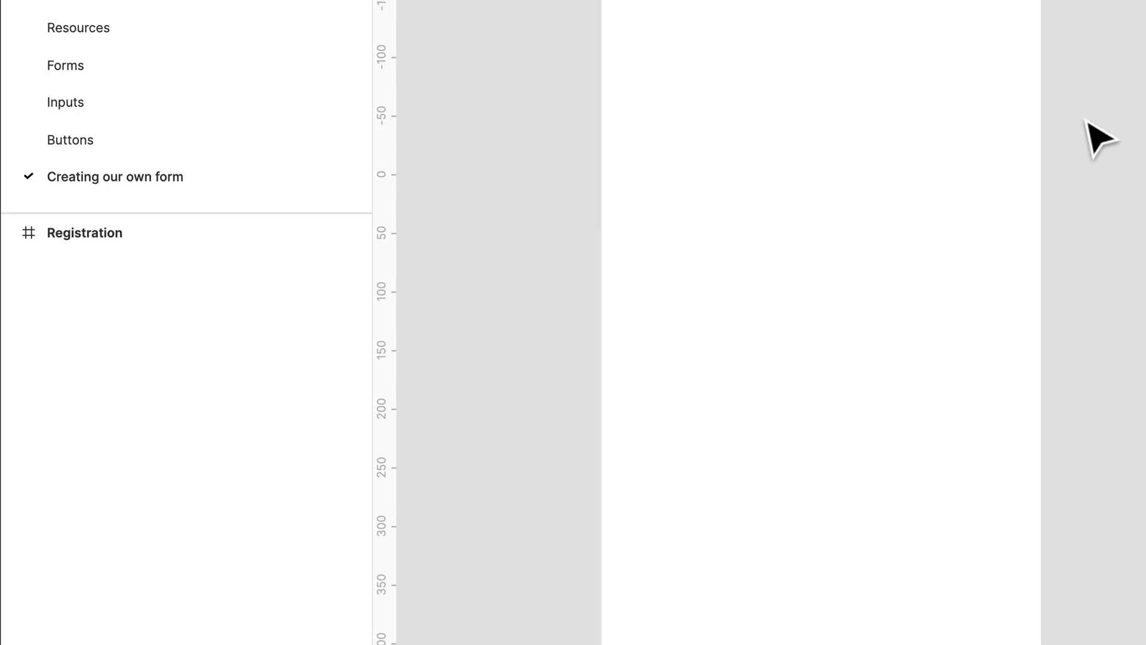
Draw an input box in Registration with height 48 and corner radius 2, placed near the top.
key("f")
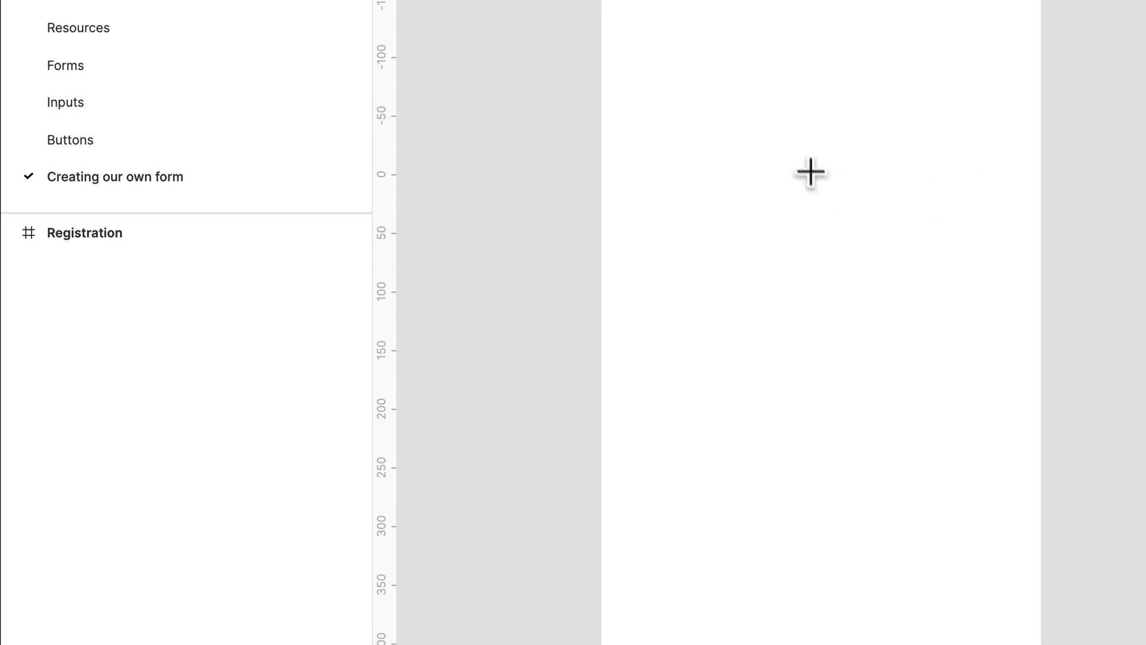
left_click_drag(621, 30, 1009, 131)
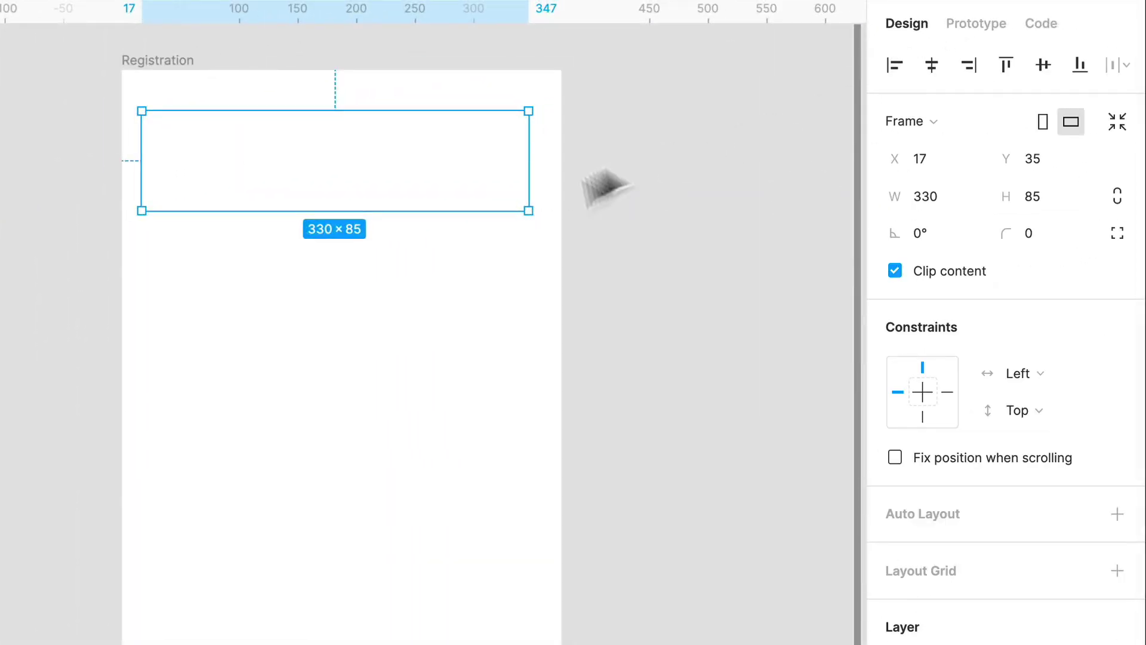
left_click(1051, 199)
type("4")
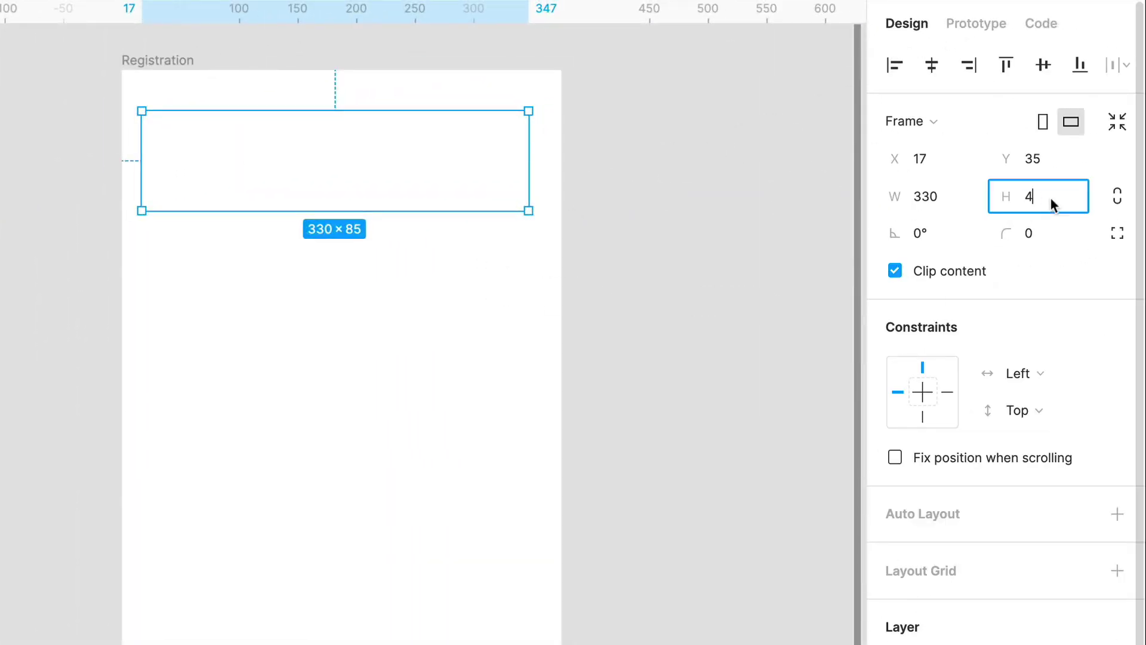
type("0")
key("Return")
left_click(1042, 191)
left_click(1044, 197)
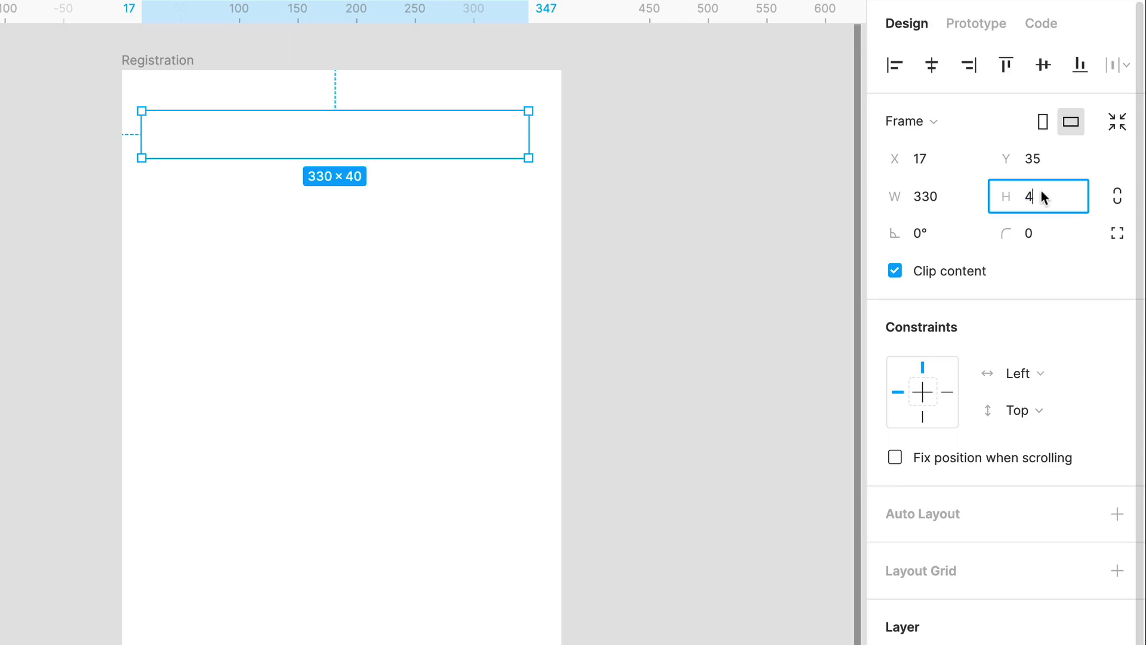
type("8")
key("Return")
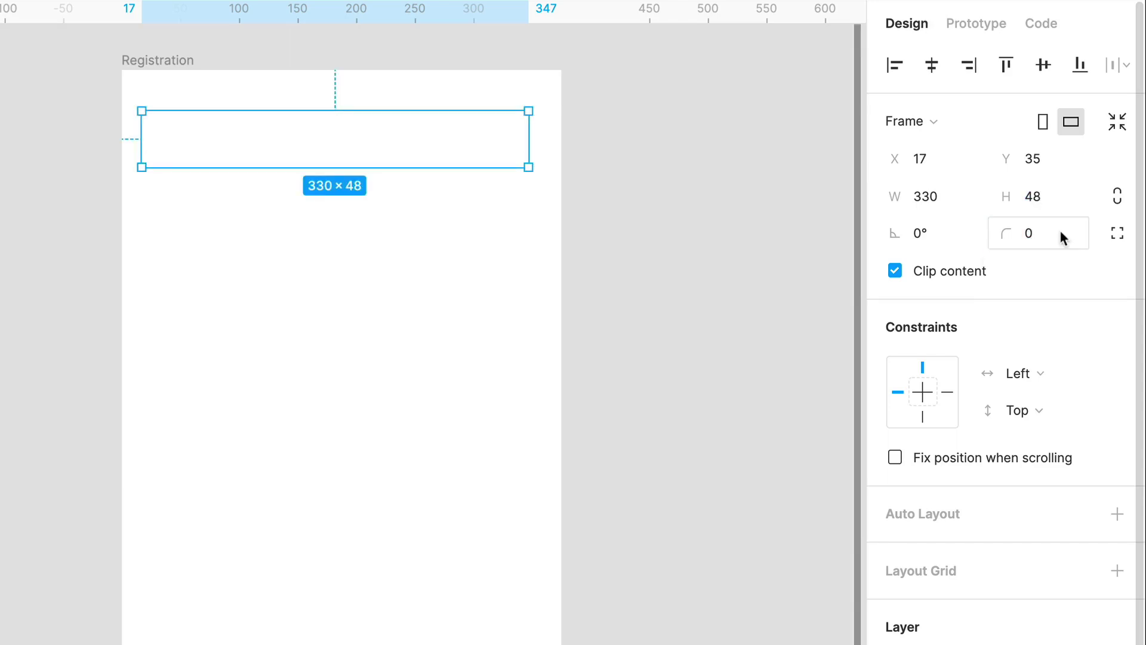
left_click(1060, 232)
type("2")
key("Return")
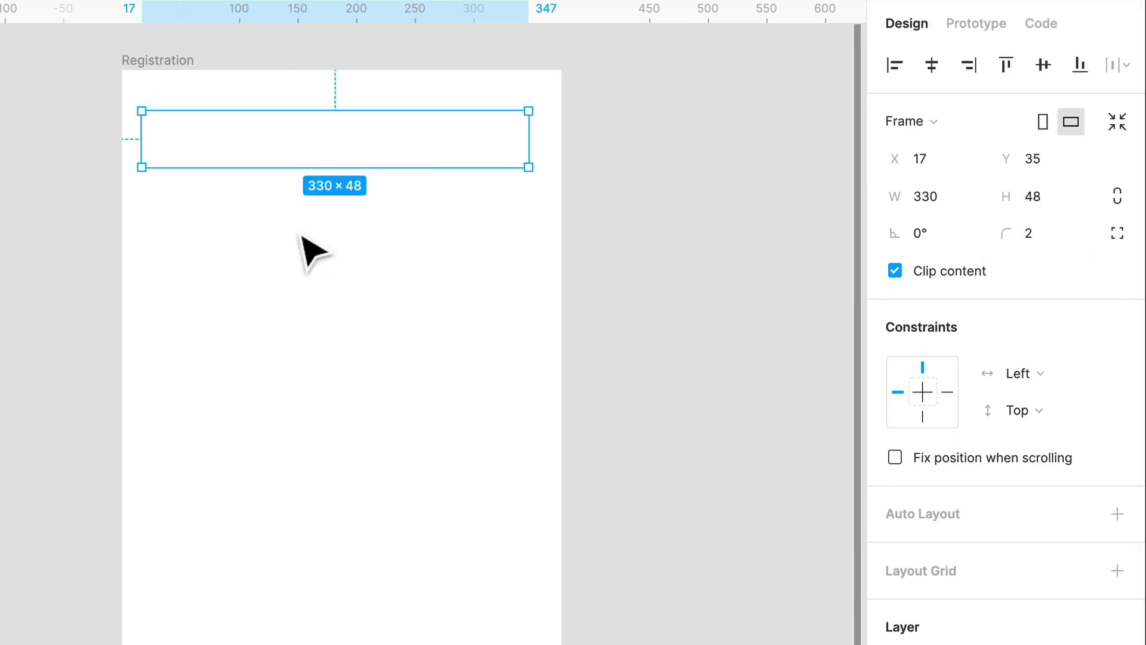
left_click_drag(428, 162, 435, 198)
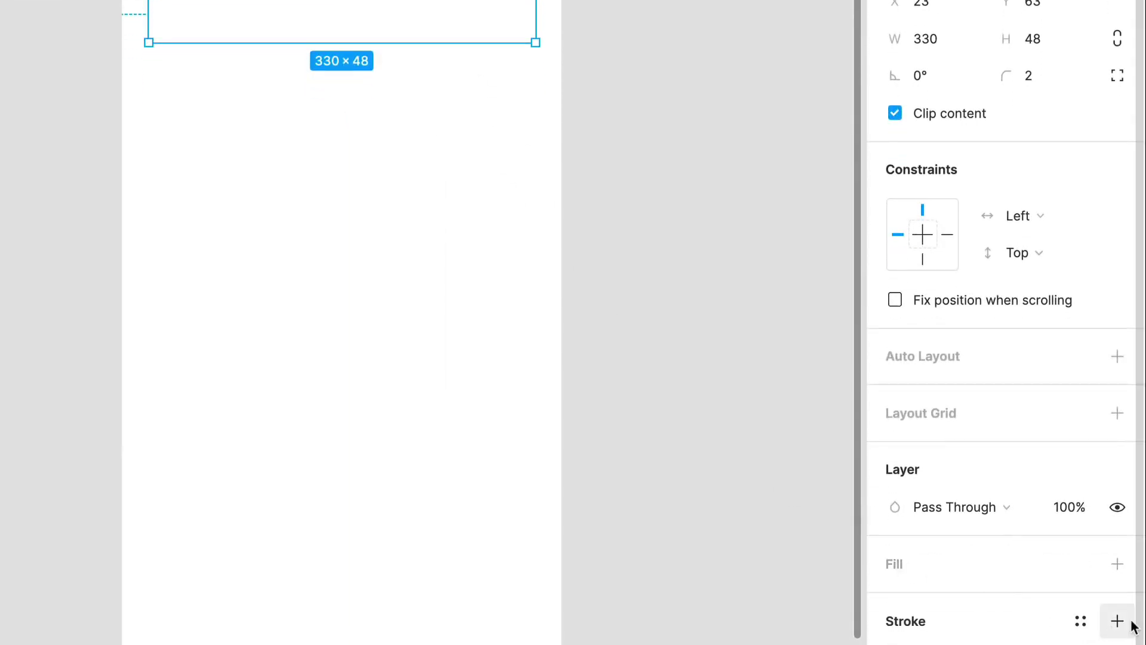
Give the input box a black outline at 25% opacity.
left_click(1132, 624)
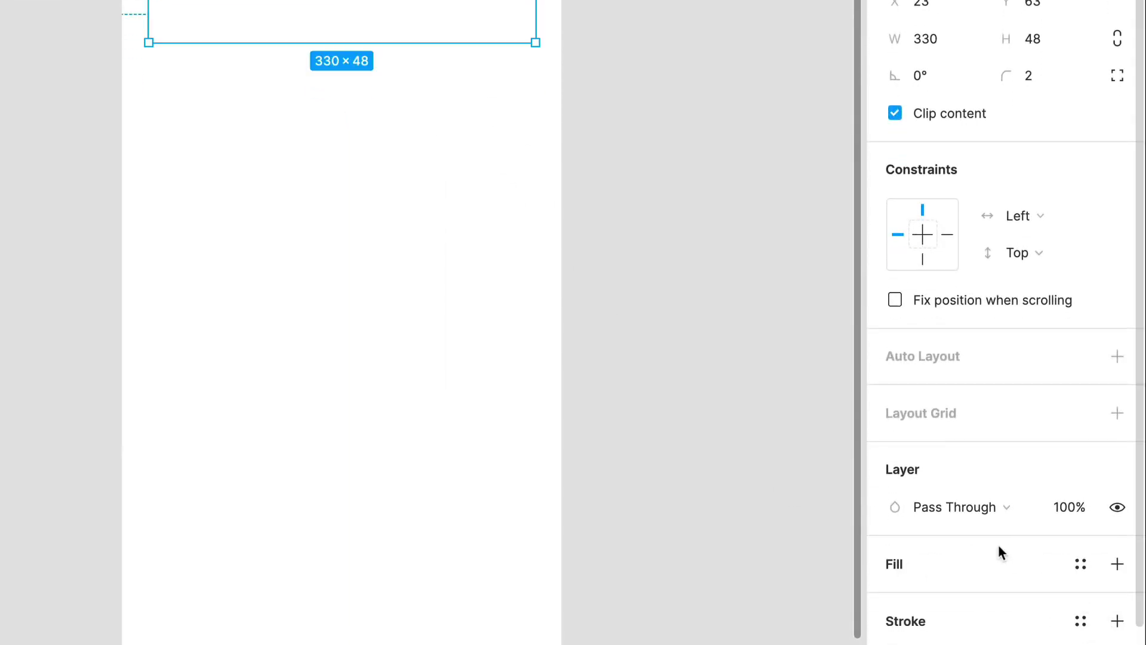
scroll(964, 555, "down", 3)
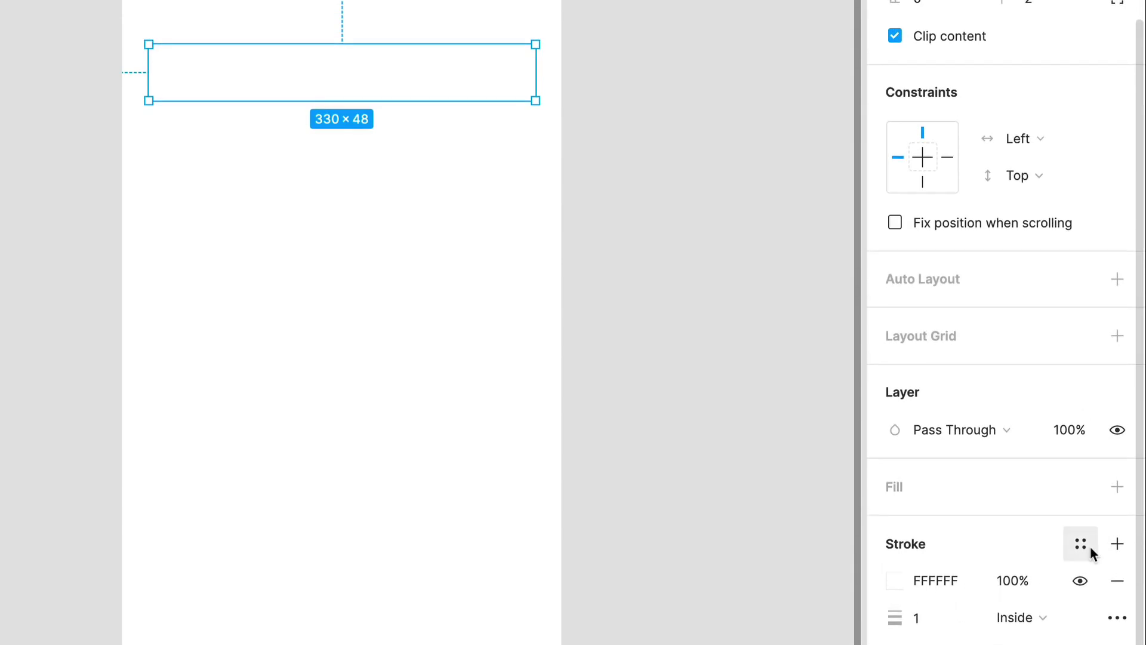
left_click(965, 582)
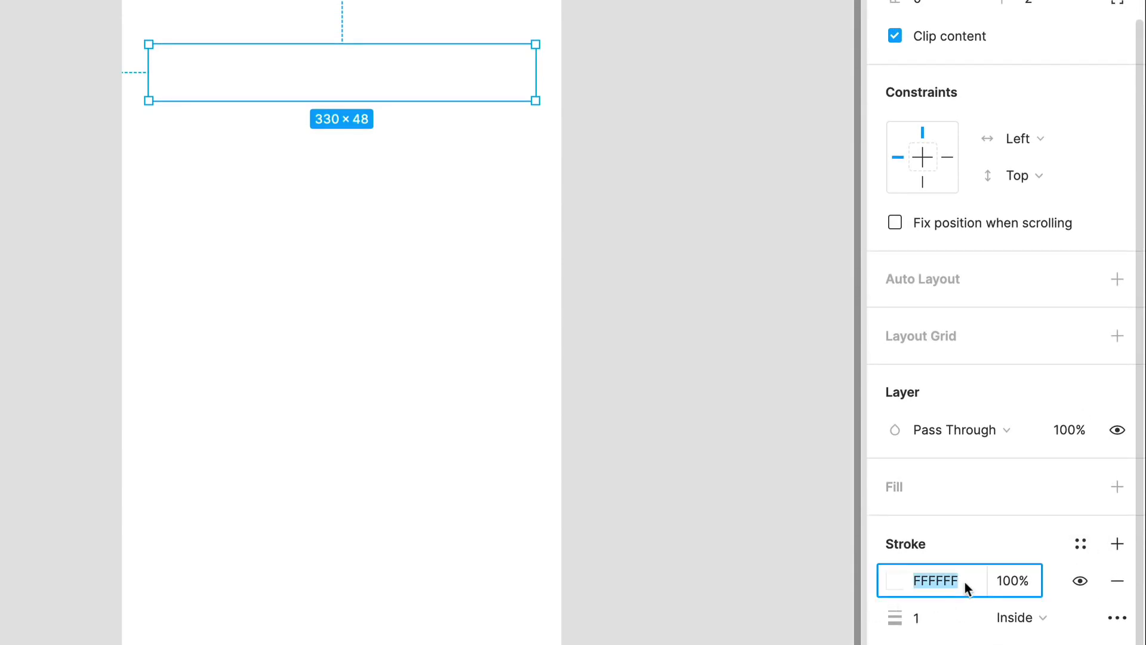
type("00")
key("Return")
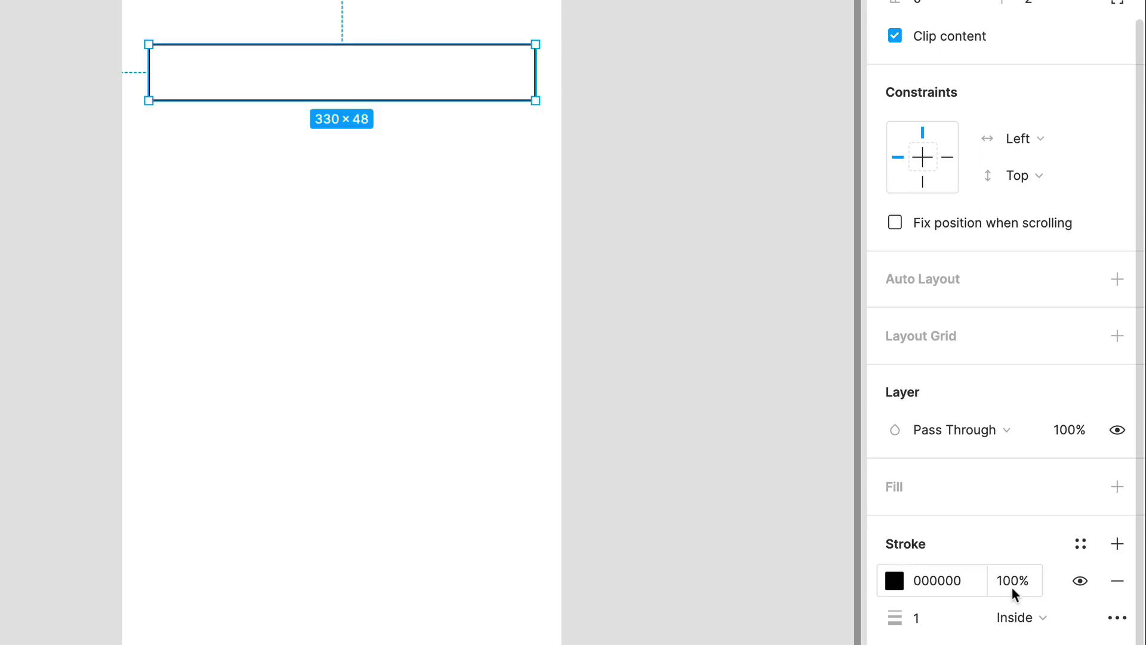
left_click(1015, 581)
type("50")
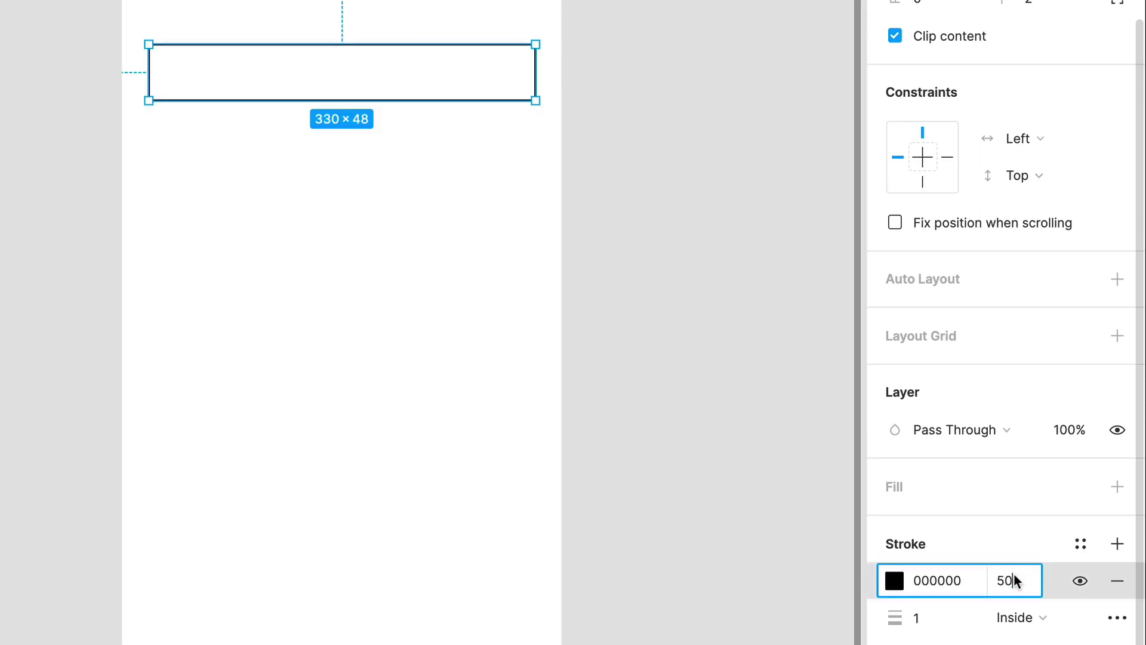
key("BackSpace")
key("BackSpace")
type("25")
key("Return")
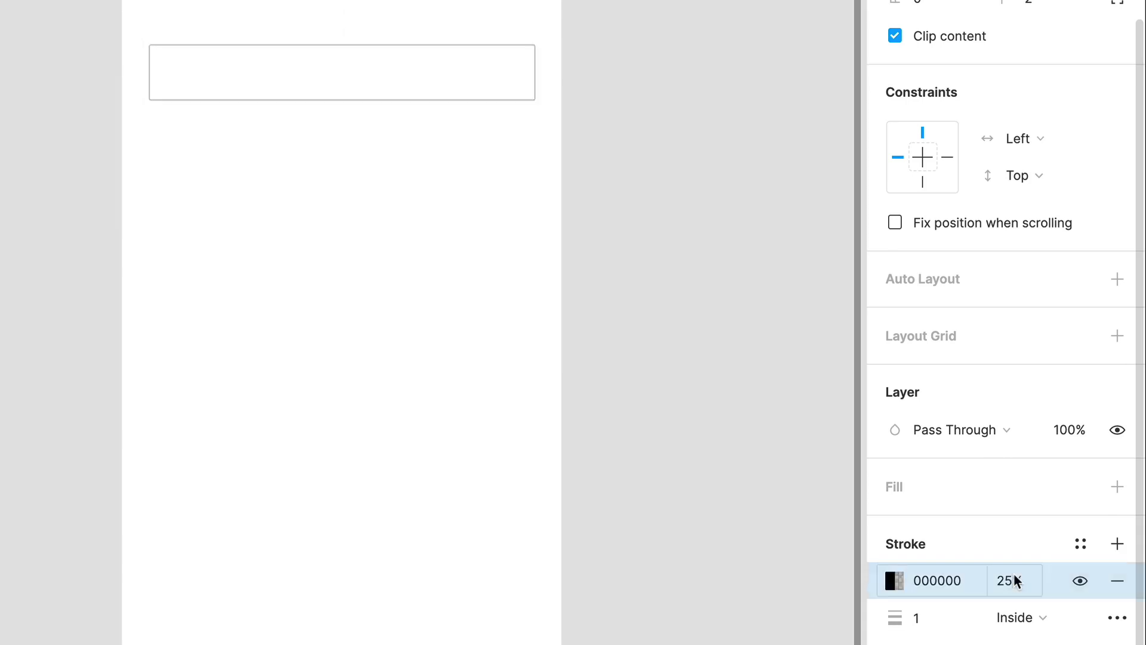
left_click(468, 351)
Draw a 326×48 frame below the input box with corner radius 100.
key("f")
left_click_drag(154, 152, 536, 209)
left_click(1029, 128)
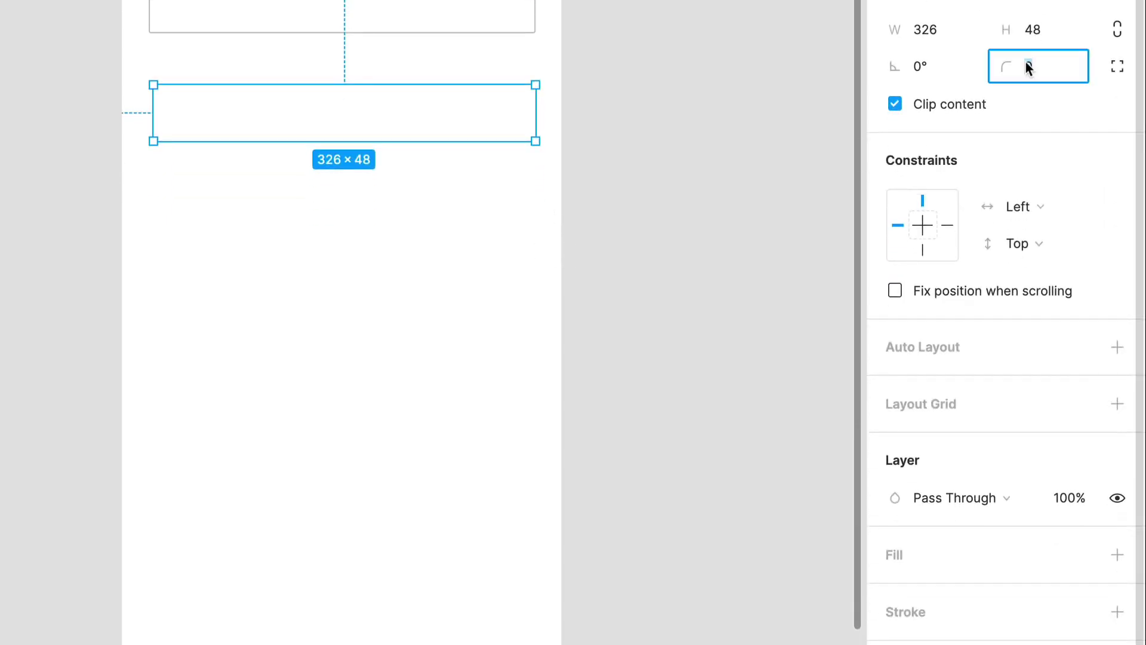
type("100")
key("Return")
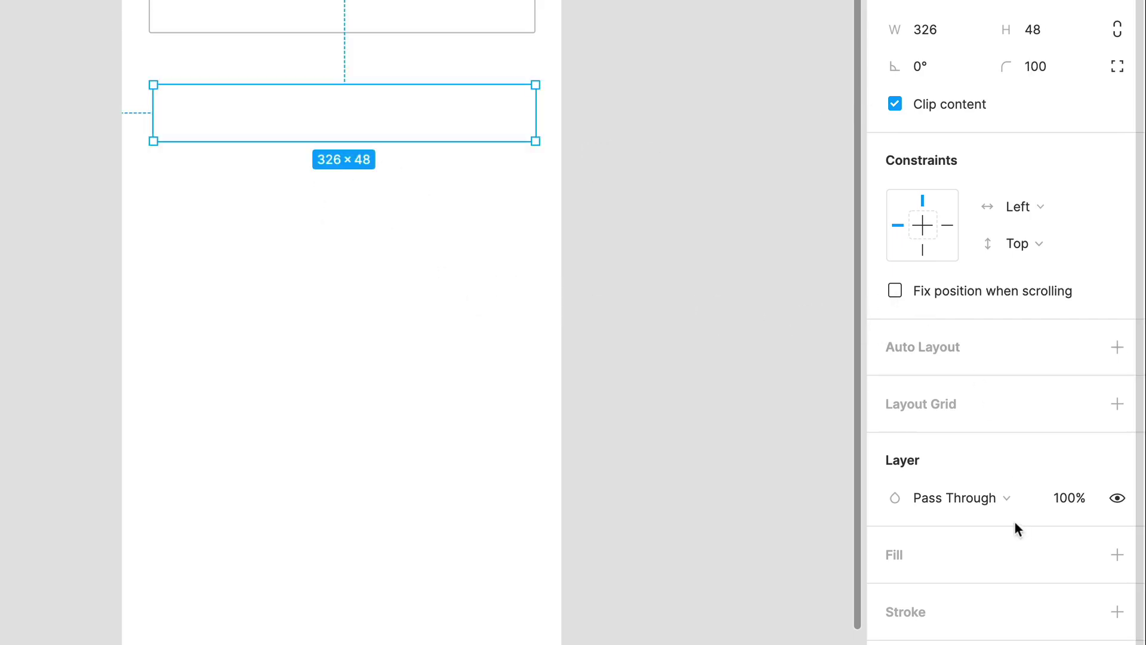
Fill the rounded frame with golden yellow F9C540.
left_click(988, 559)
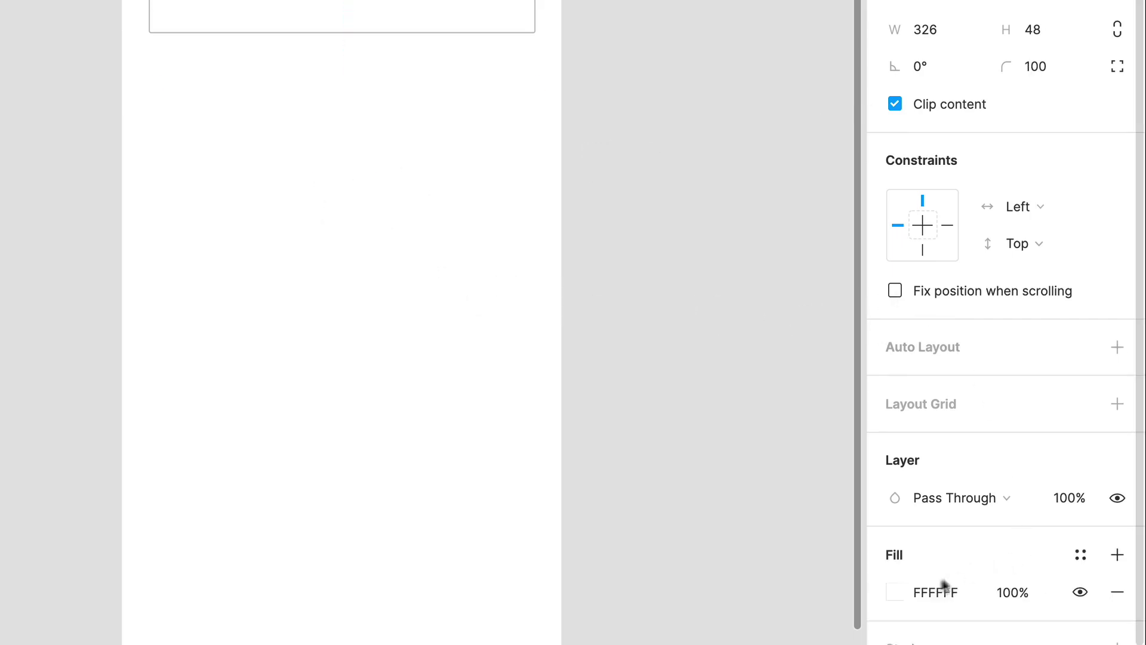
left_click(895, 593)
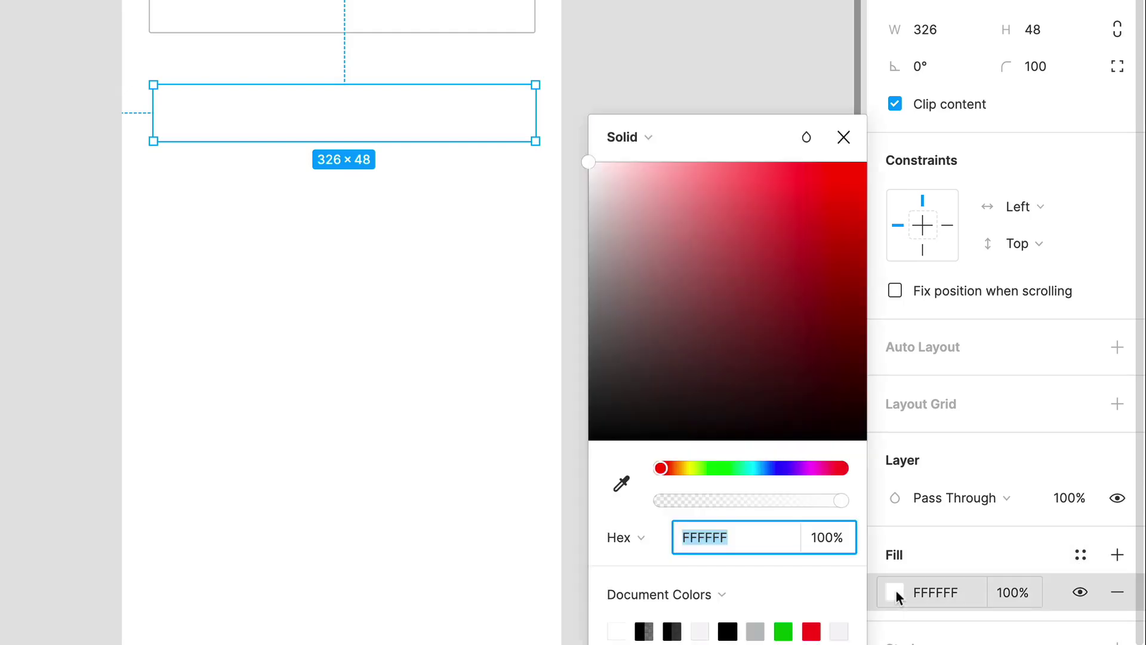
left_click(688, 468)
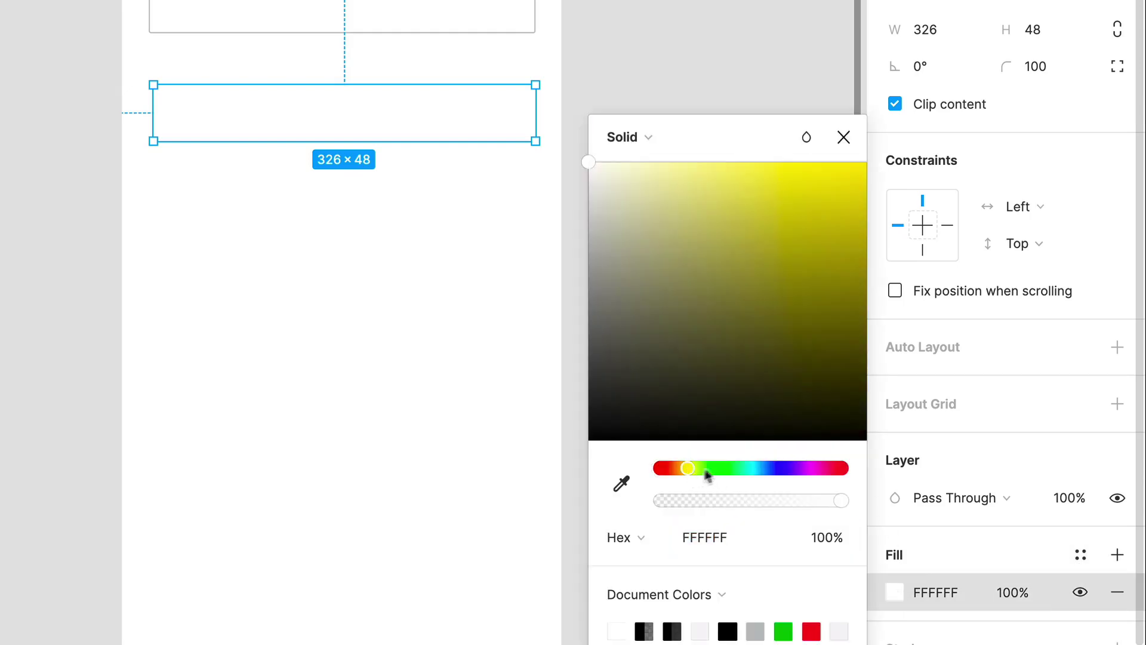
left_click(710, 279)
left_click_drag(731, 251, 760, 164)
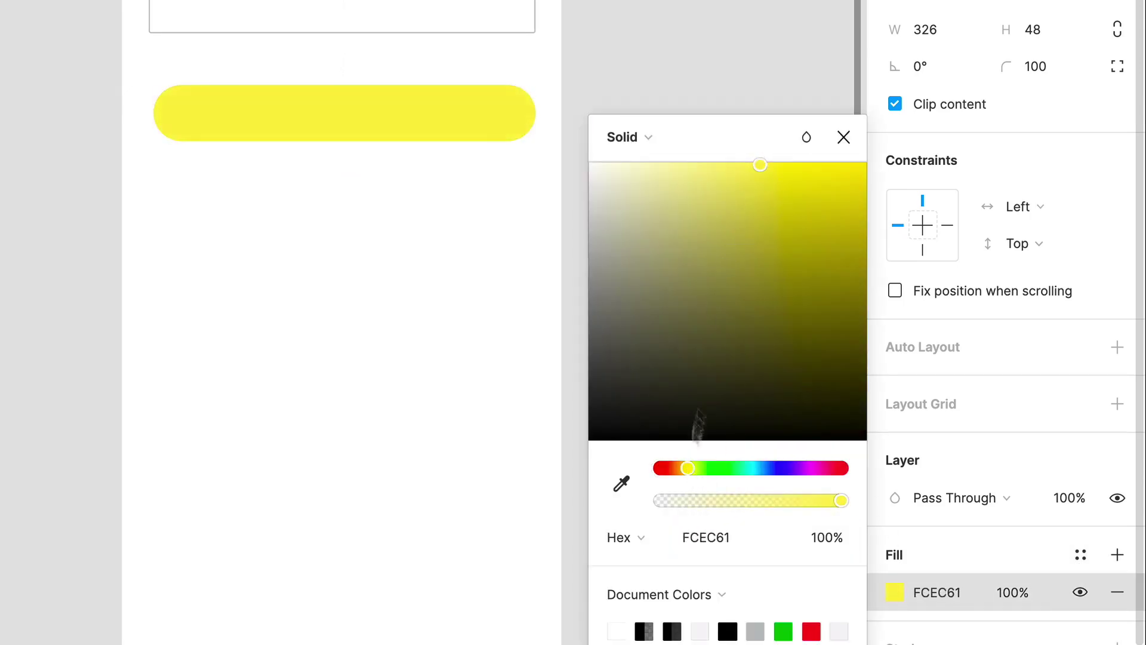
left_click_drag(679, 464, 681, 466)
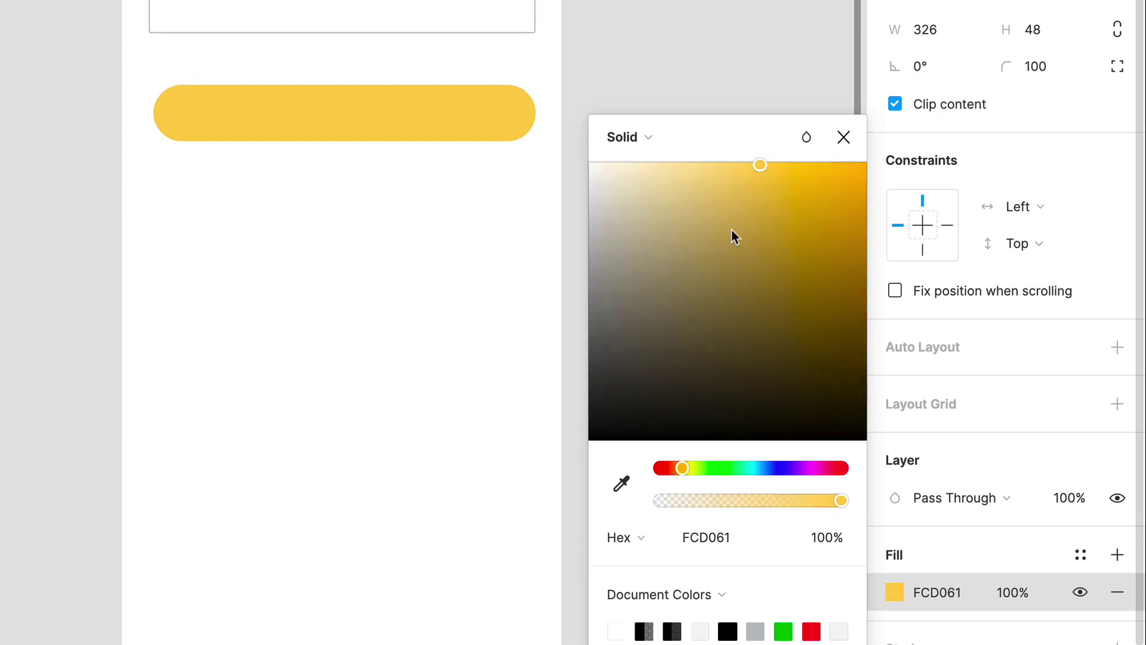
left_click_drag(773, 190, 794, 168)
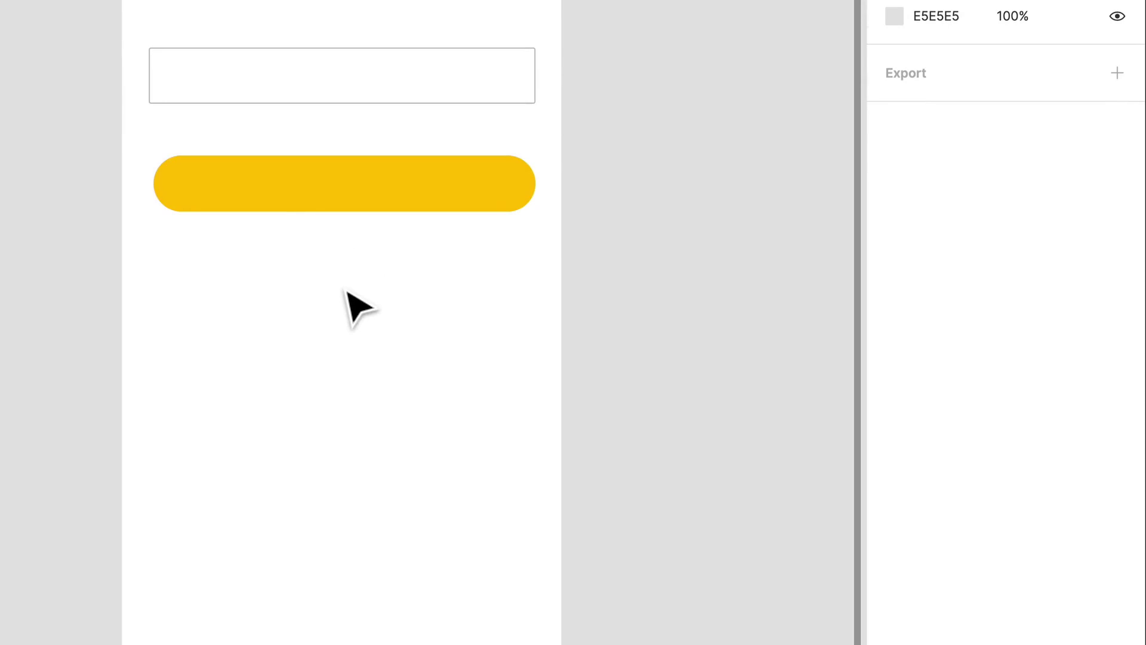
Add a centred, auto-width 'Primary' label on the pill in size 16 Medium.
key("r")
left_click_drag(256, 173, 431, 192)
type("P")
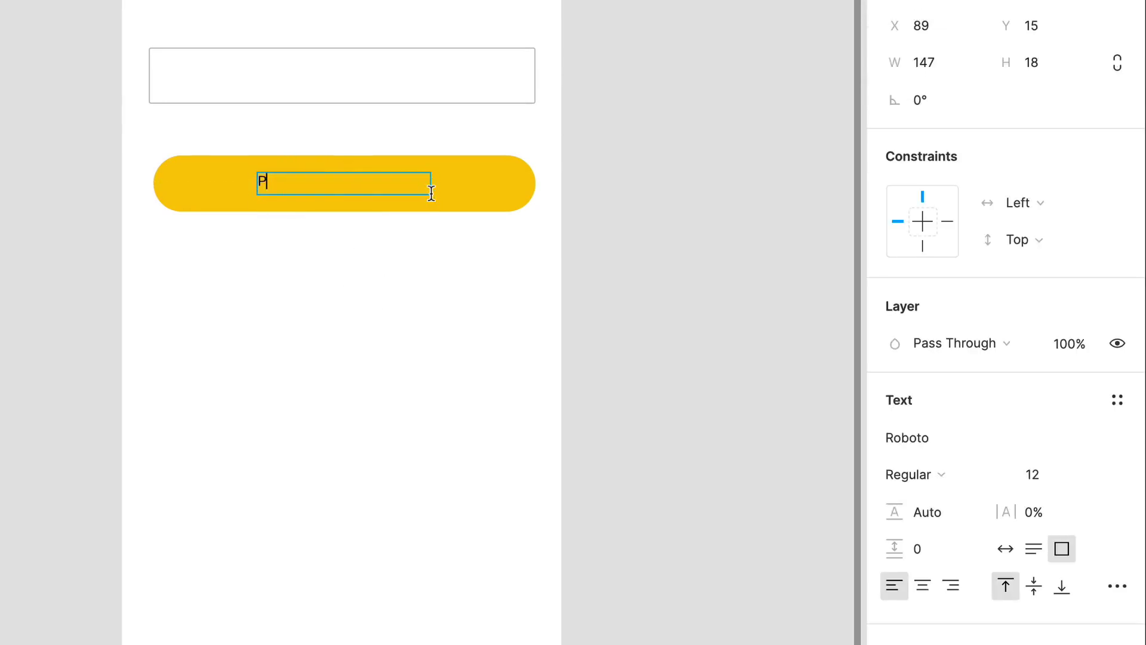
type("rimary")
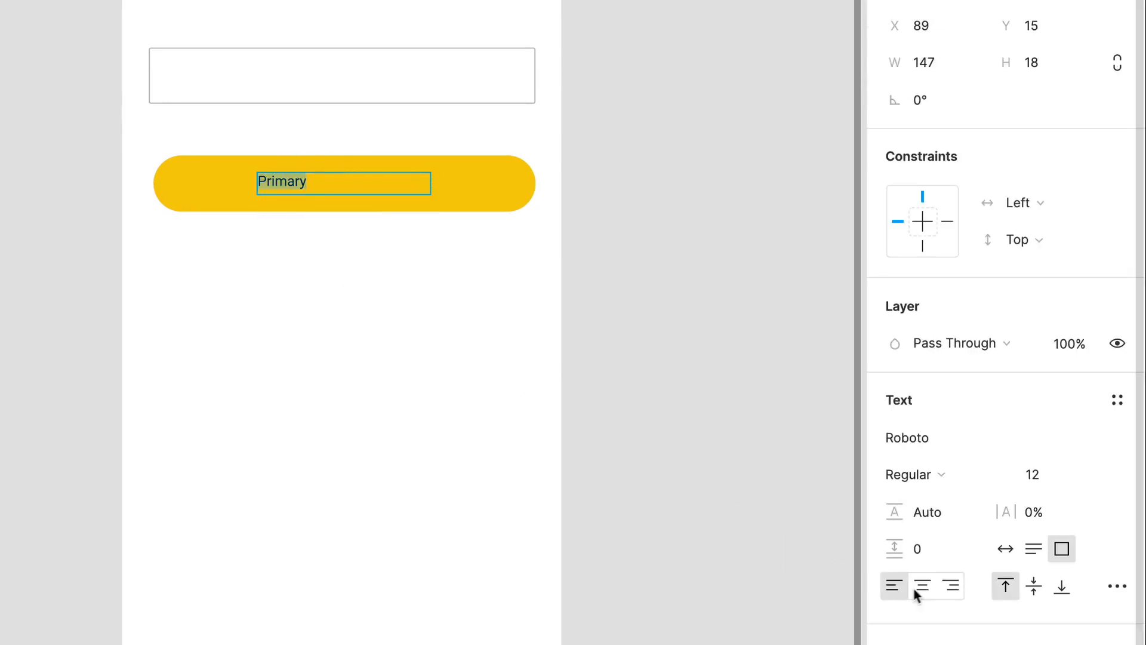
left_click(924, 586)
scroll(350, 353, "up", 5)
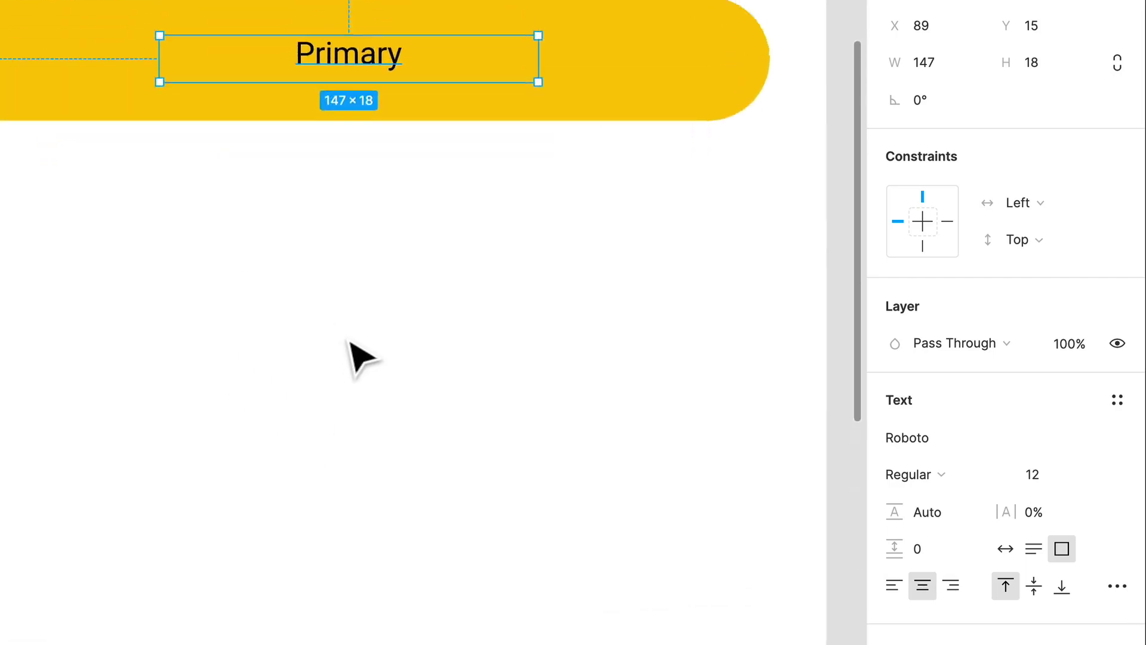
scroll(350, 353, "up", 3)
left_click(1005, 548)
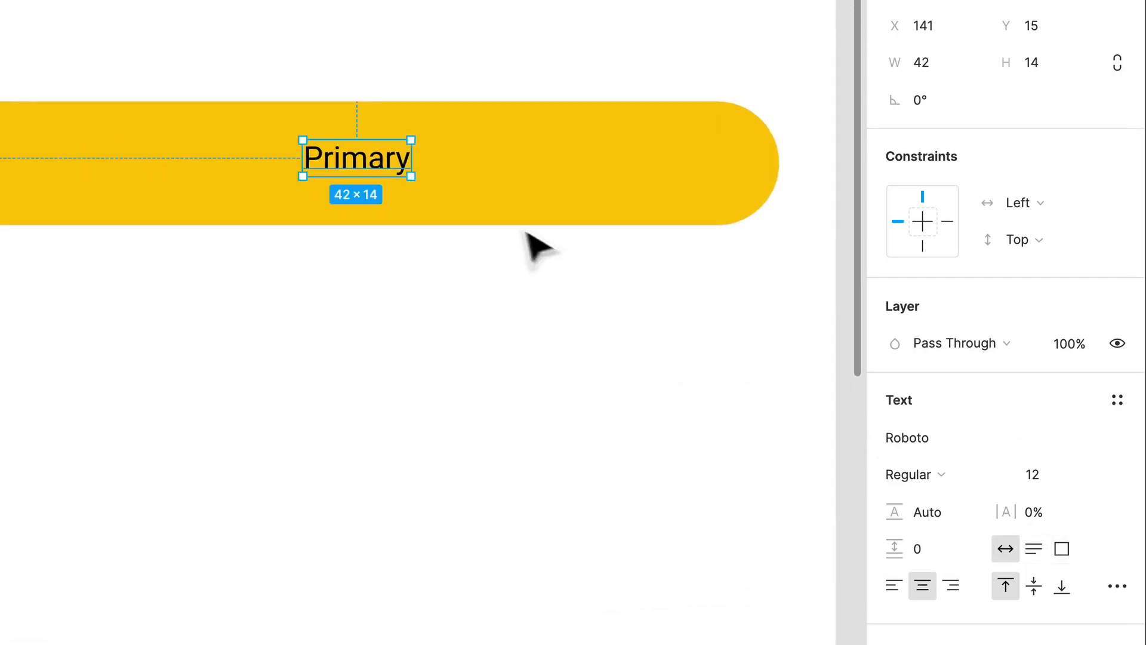
left_click(1065, 476)
type("16")
key("Return")
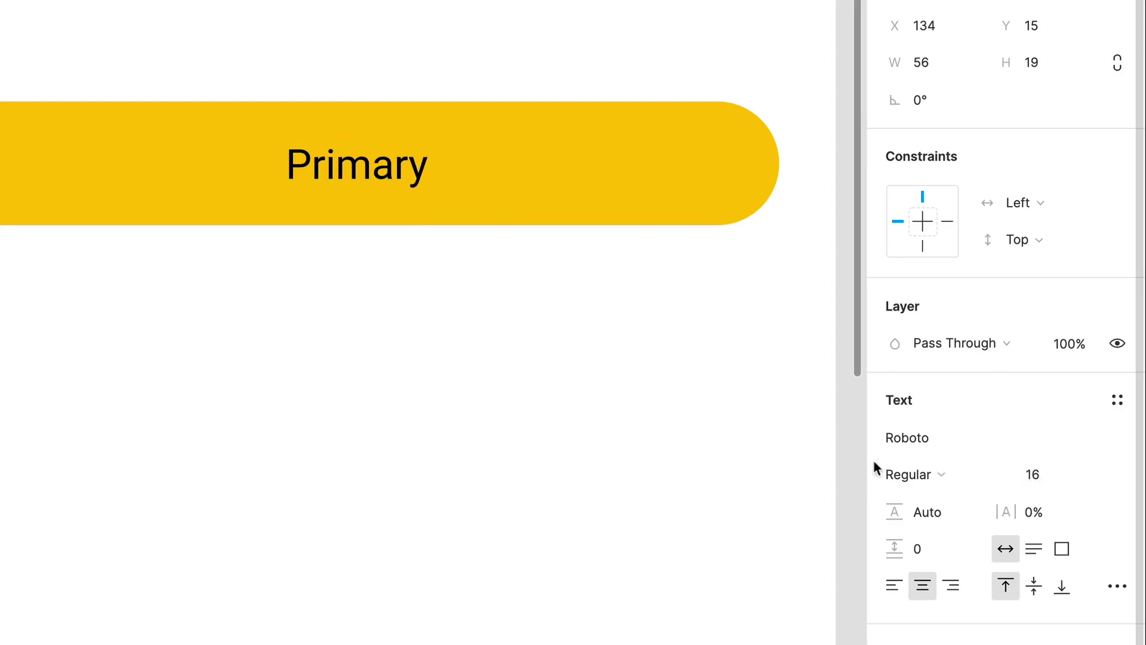
left_click(918, 475)
left_click(941, 503)
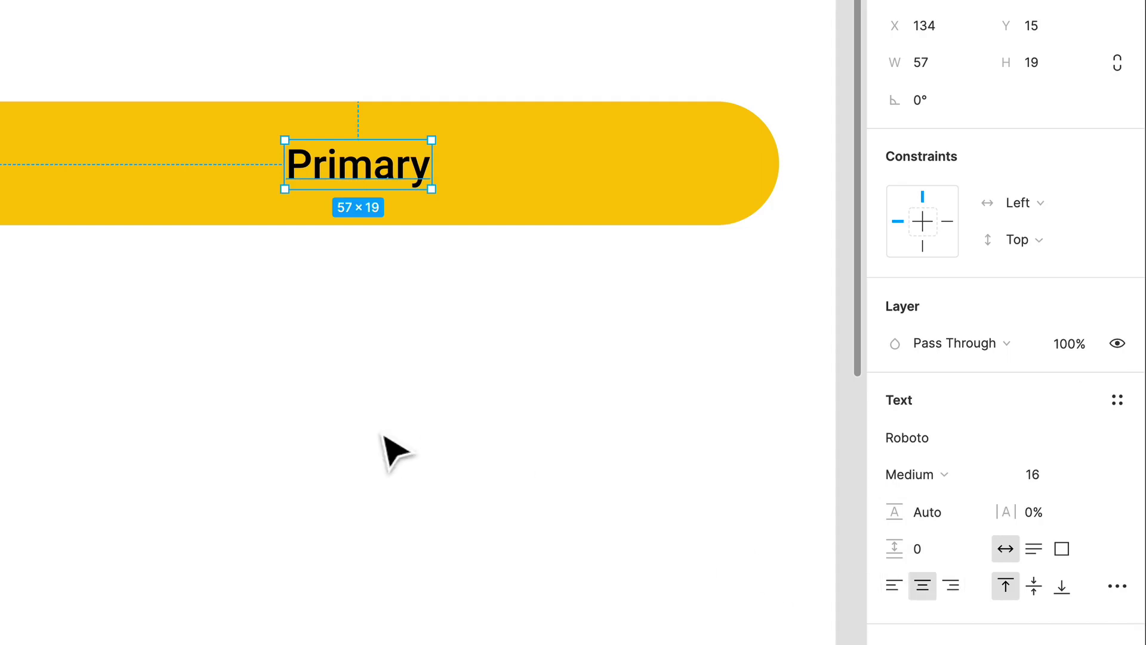
Rename the yellow pill frame to 'Primary Button' and reselect its label.
left_click(421, 406)
left_click(539, 191)
key("super+r")
type("Primary Bu")
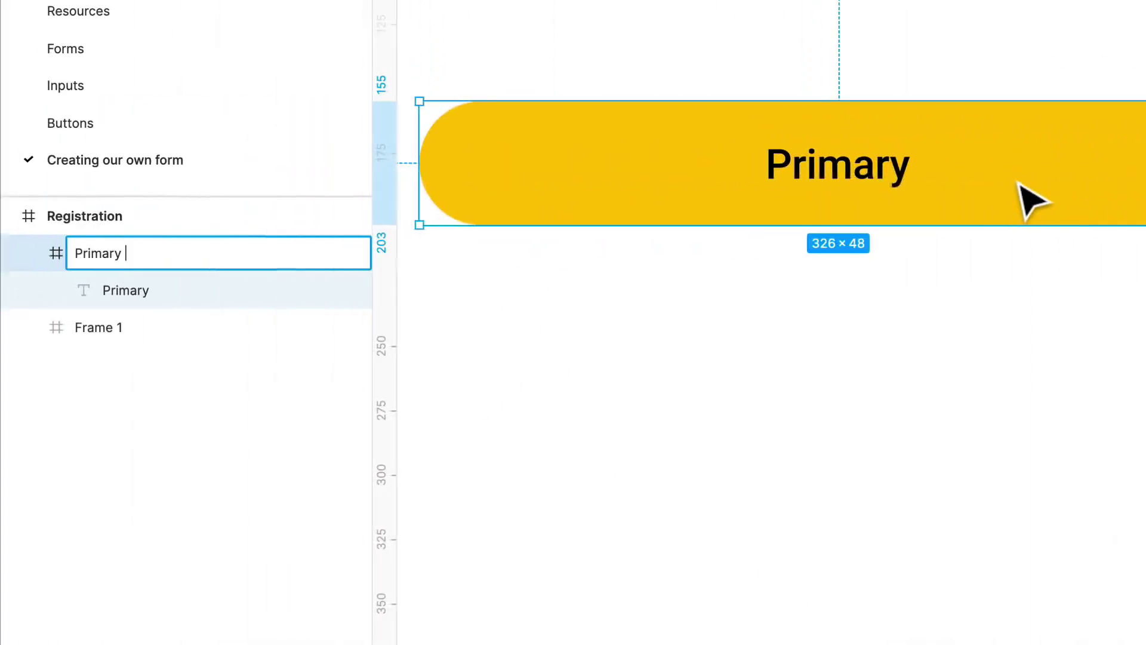
type("tton")
key("Return")
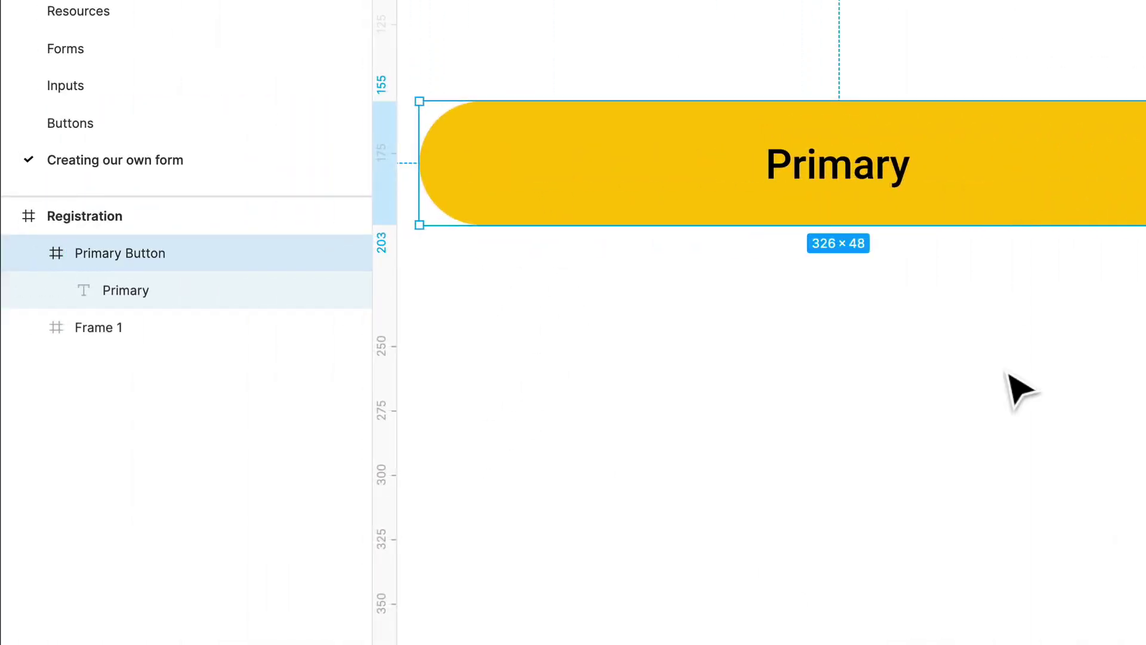
left_click(1009, 391)
left_click(807, 174)
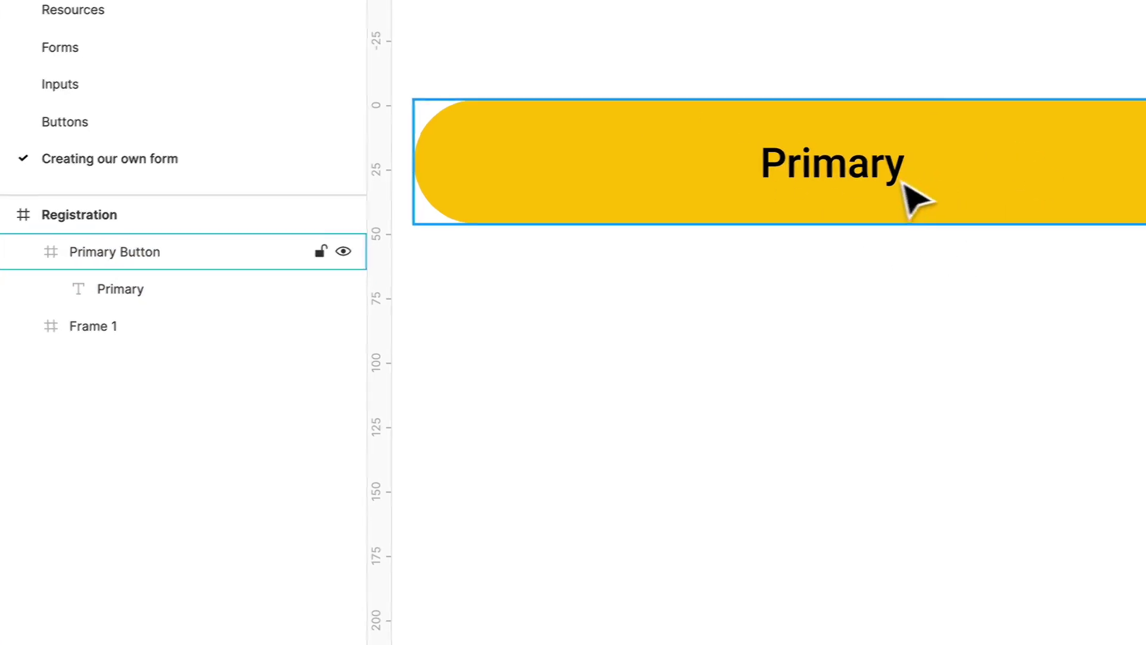